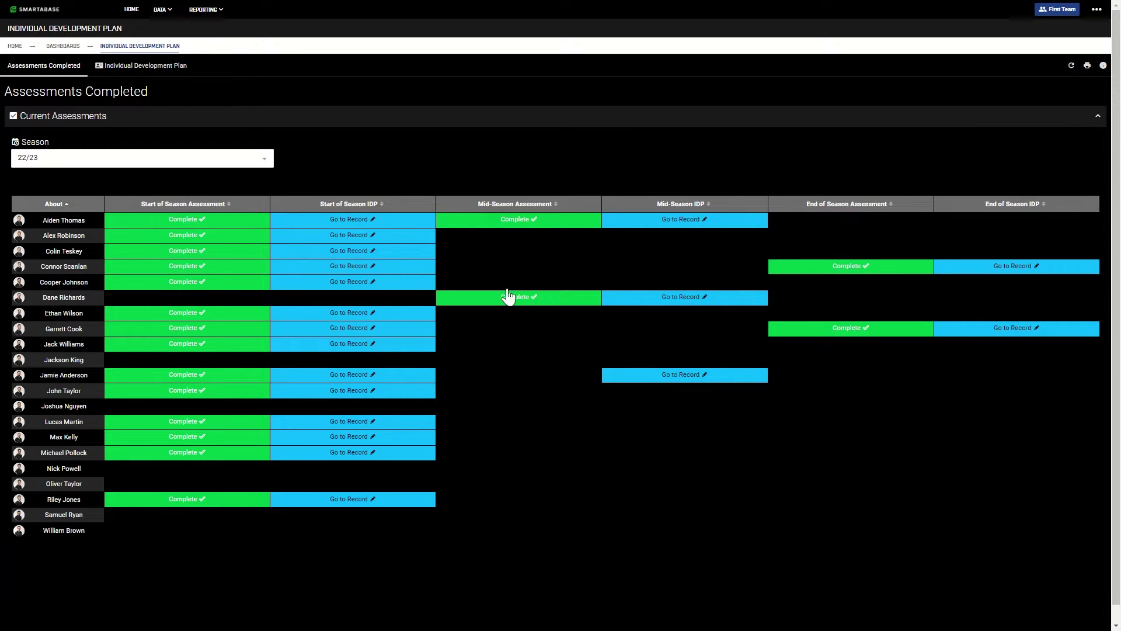
- Open the first player's Mid-Season Assessment record and scroll through its ratings
left_click(514, 219)
left_click(746, 379)
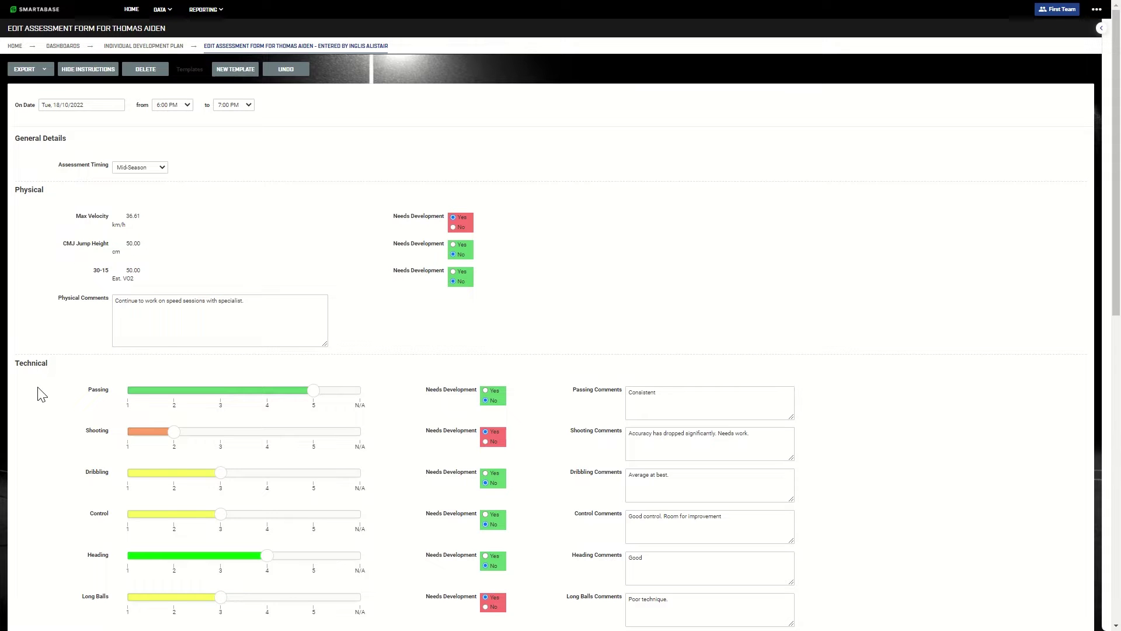
scroll(42, 377, "down", 5)
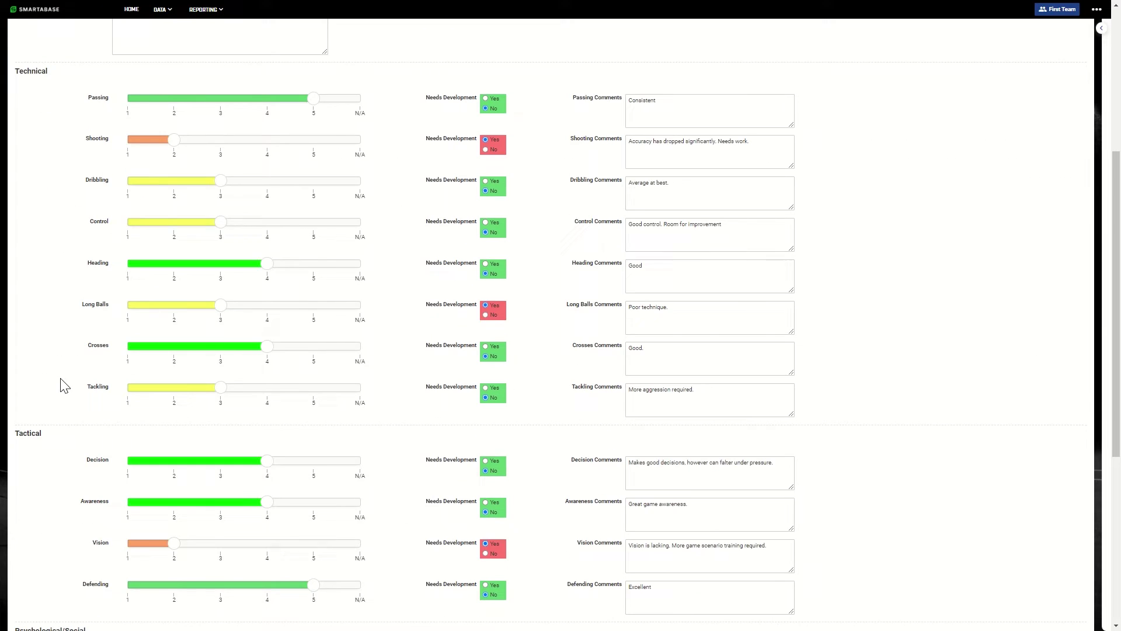
scroll(65, 386, "down", 5)
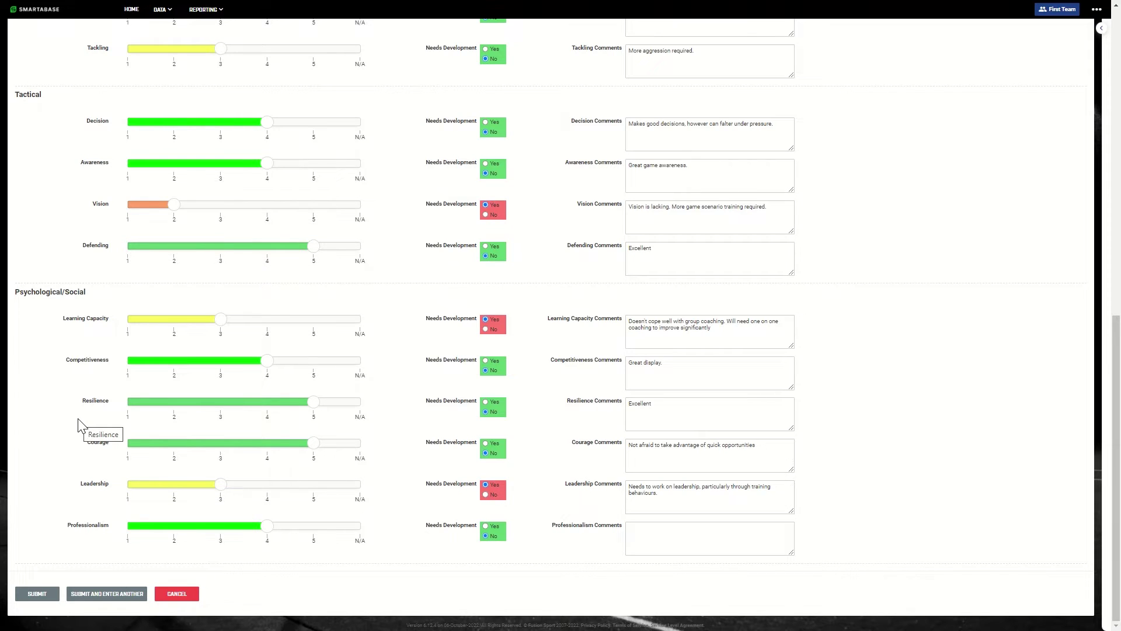
scroll(80, 425, "up", 1)
scroll(80, 426, "up", 3)
scroll(80, 426, "up", 3)
scroll(80, 426, "up", 2)
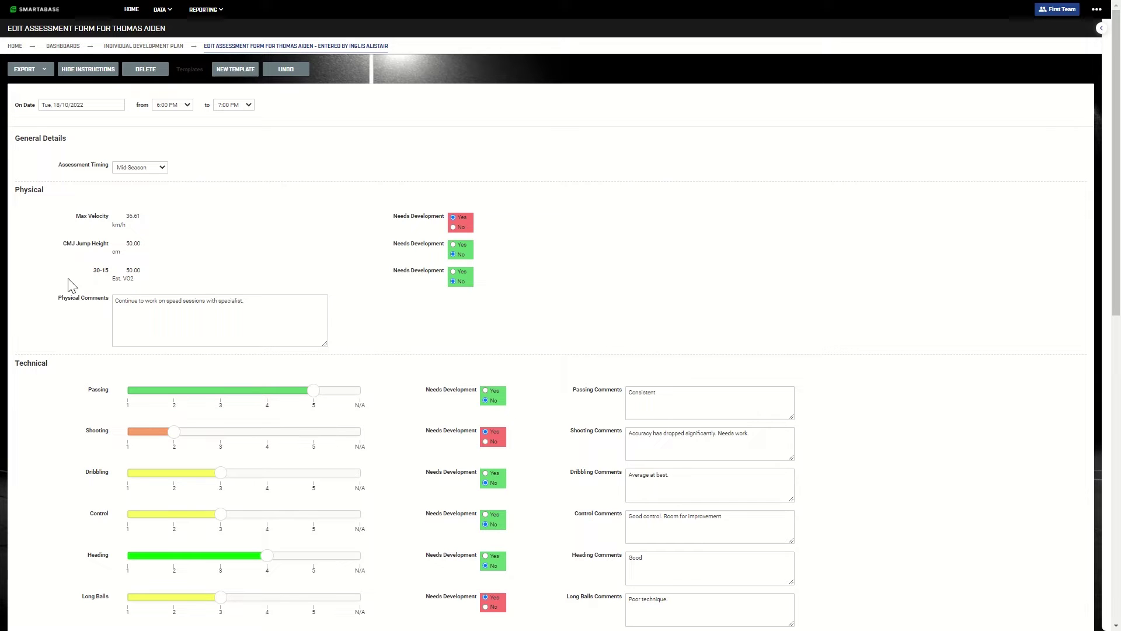
- Review the physical comment 'Continue to work on speed sessions with specialist' and the tactical ratings
double_click(93, 215)
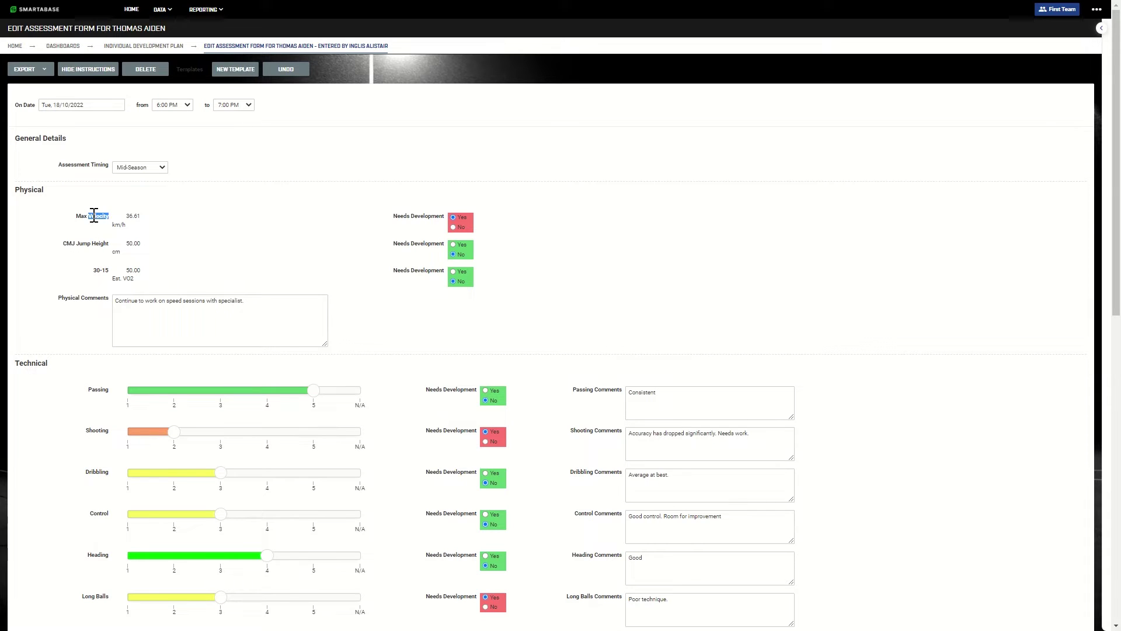
double_click(130, 216)
left_click(224, 257)
left_click(117, 310)
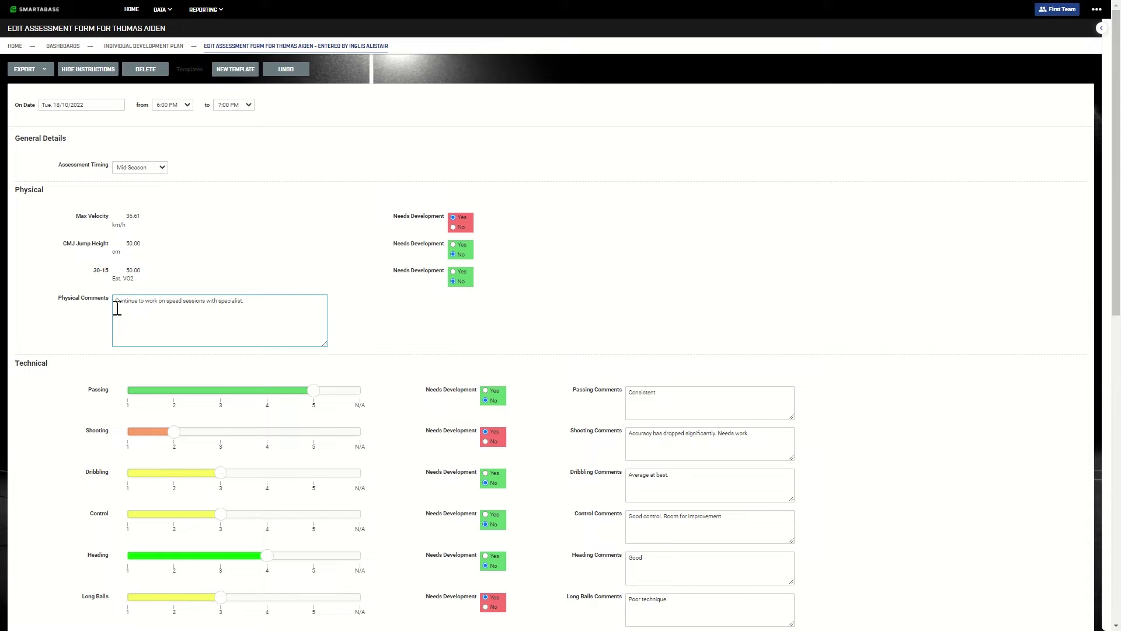
scroll(388, 338, "down", 2)
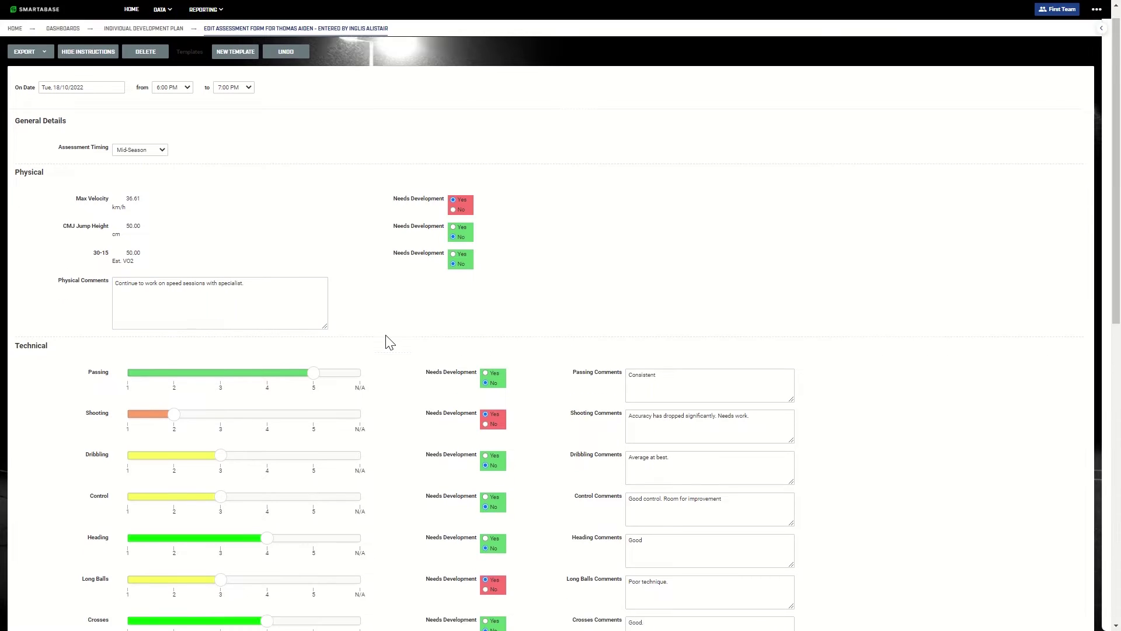
scroll(80, 420, "down", 3)
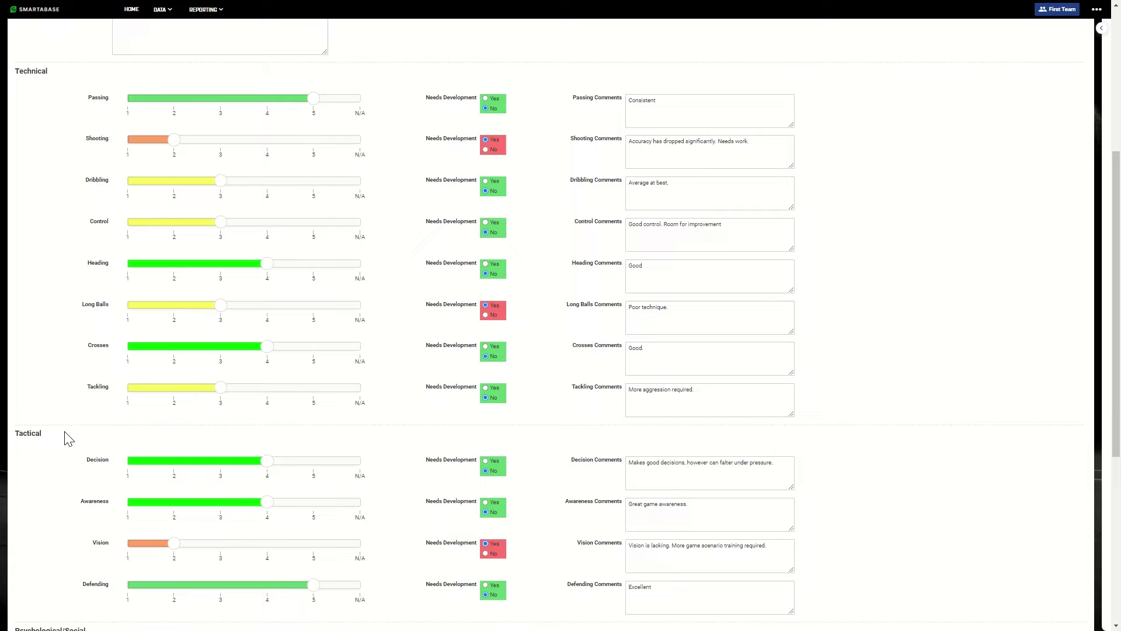
scroll(68, 435, "up", 2)
scroll(71, 440, "up", 2)
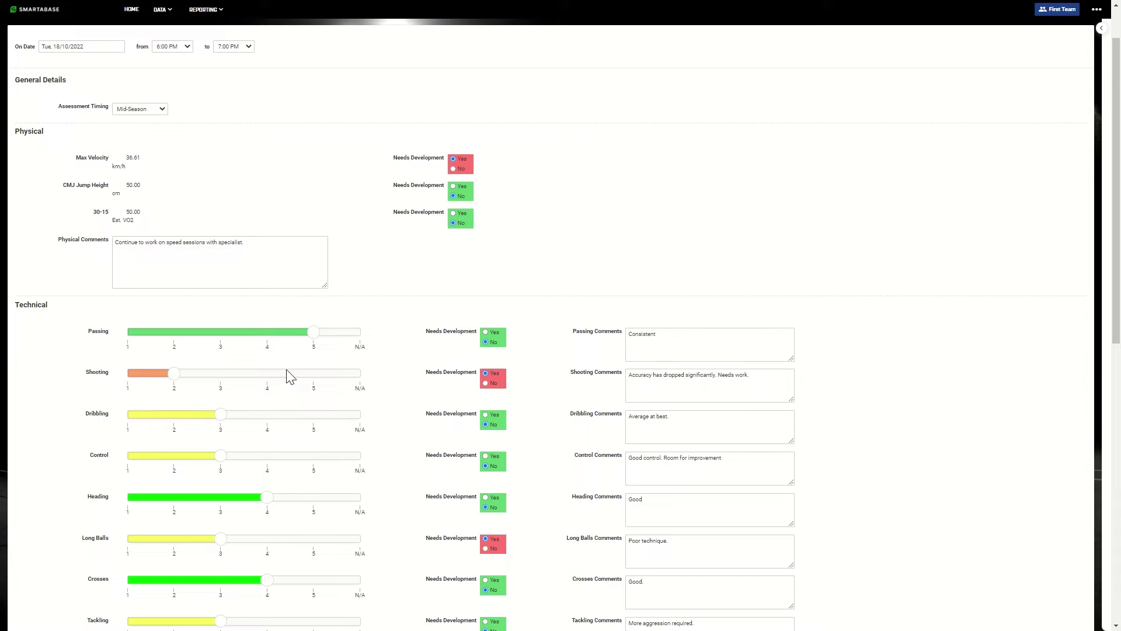
- Try lower Passing ratings on the slider, then restore Passing to 5
left_click(266, 331)
left_click(318, 343)
left_click(226, 345)
left_click(292, 338)
scroll(239, 377, "down", 1)
scroll(240, 377, "down", 1)
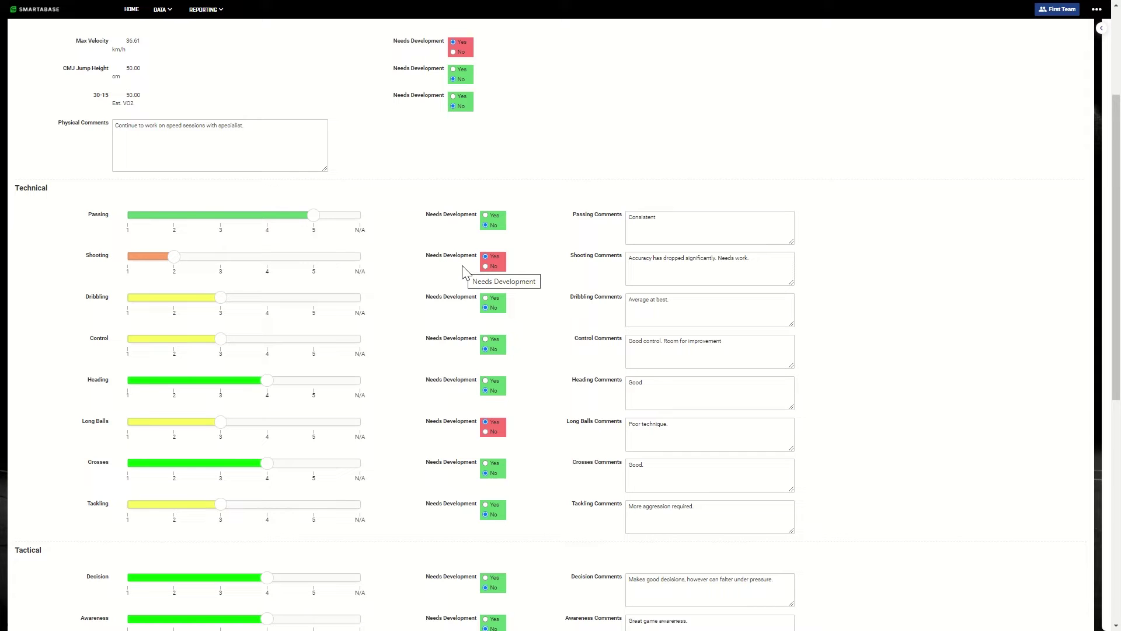
- Toggle Passing's Needs Development on and back off, then leave the form without saving
left_click(493, 216)
left_click(493, 225)
scroll(438, 431, "up", 3)
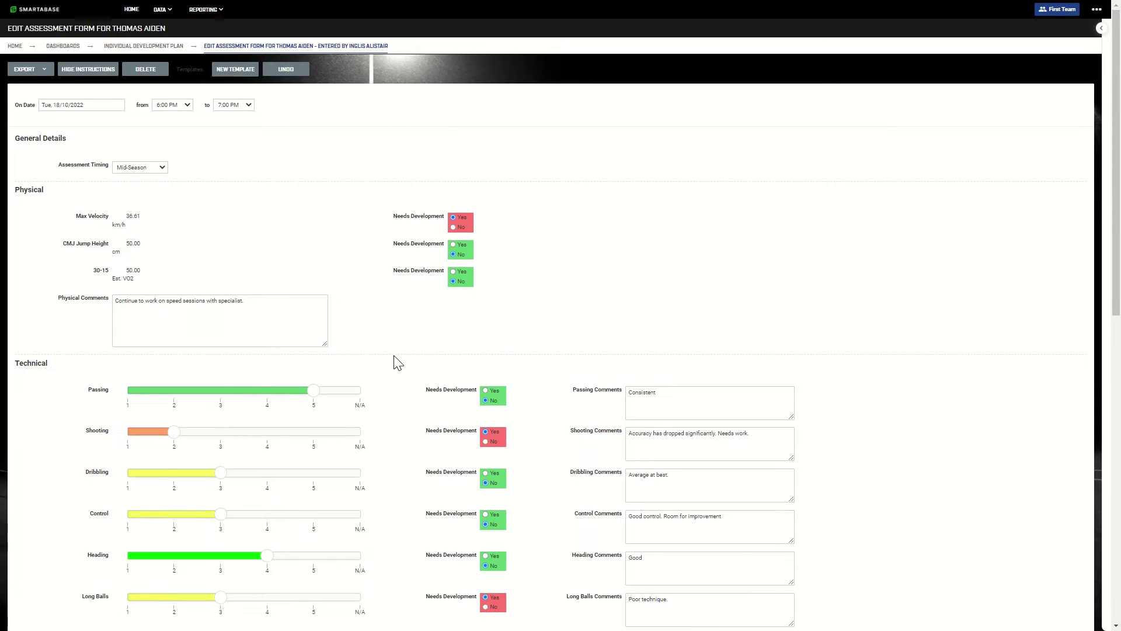
left_click(153, 47)
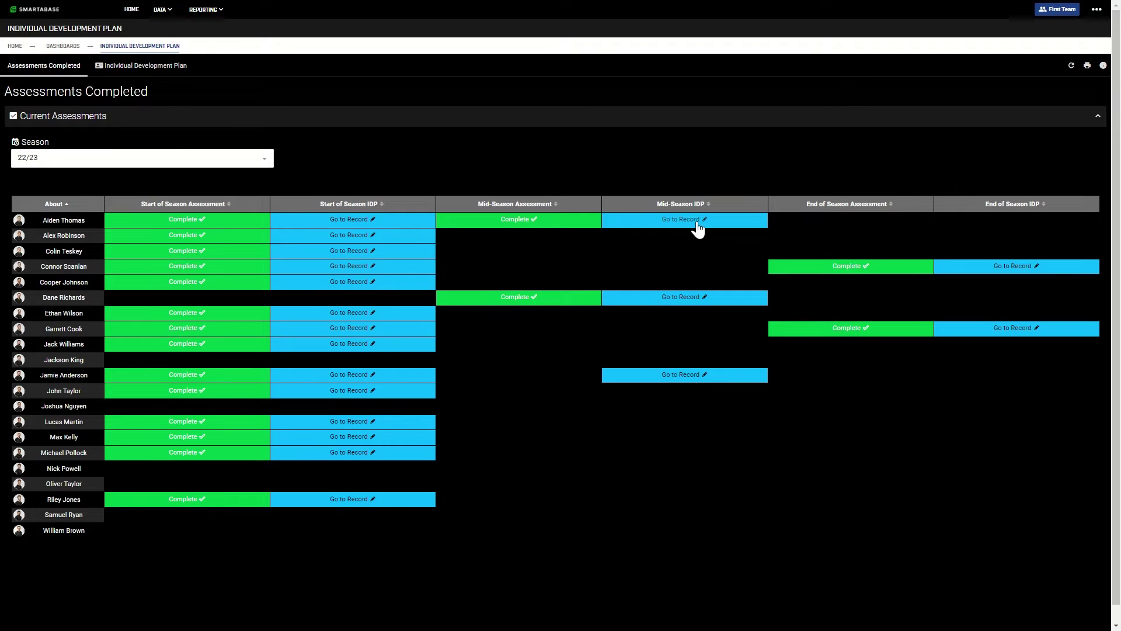
- Add the To Do physical action 'Schedule 2x a week sessions with performance coach' to the mid-season plan
left_click(695, 222)
left_click(736, 378)
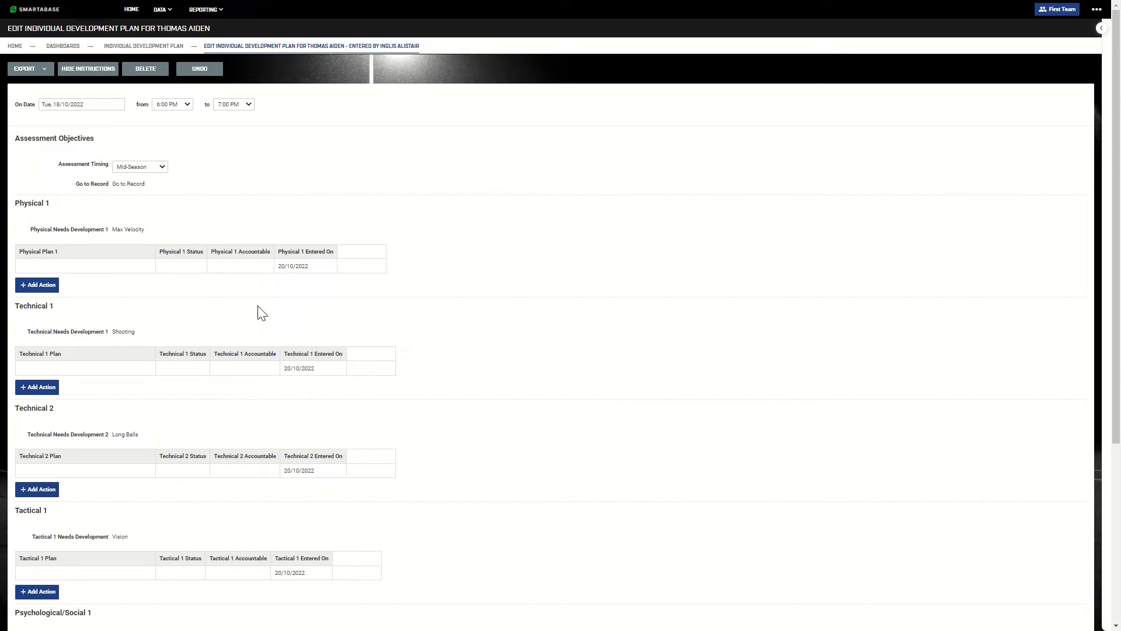
scroll(175, 262, "down", 2)
left_click(115, 149)
type("Schedule 2")
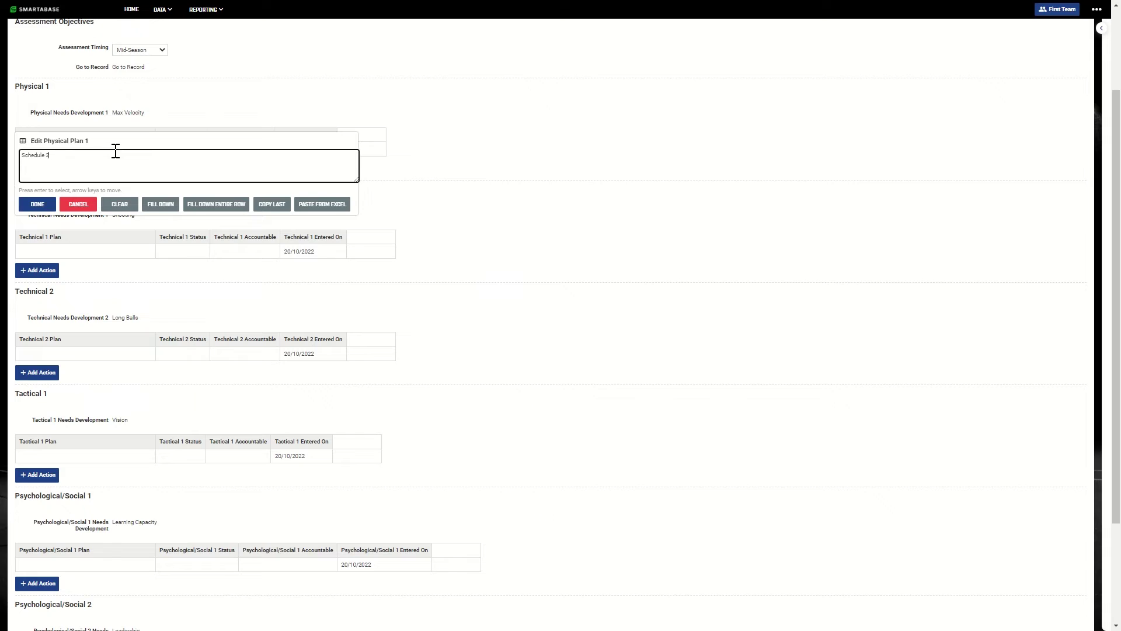
type("x a week sessions with pe")
type("rformance coach")
key("Tab")
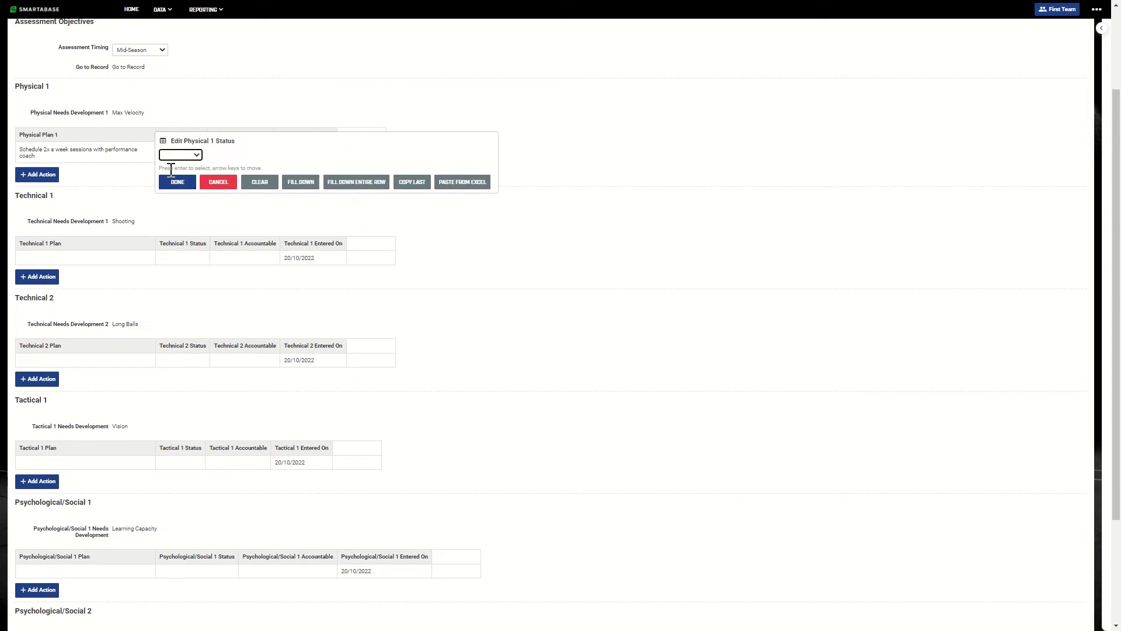
left_click(180, 155)
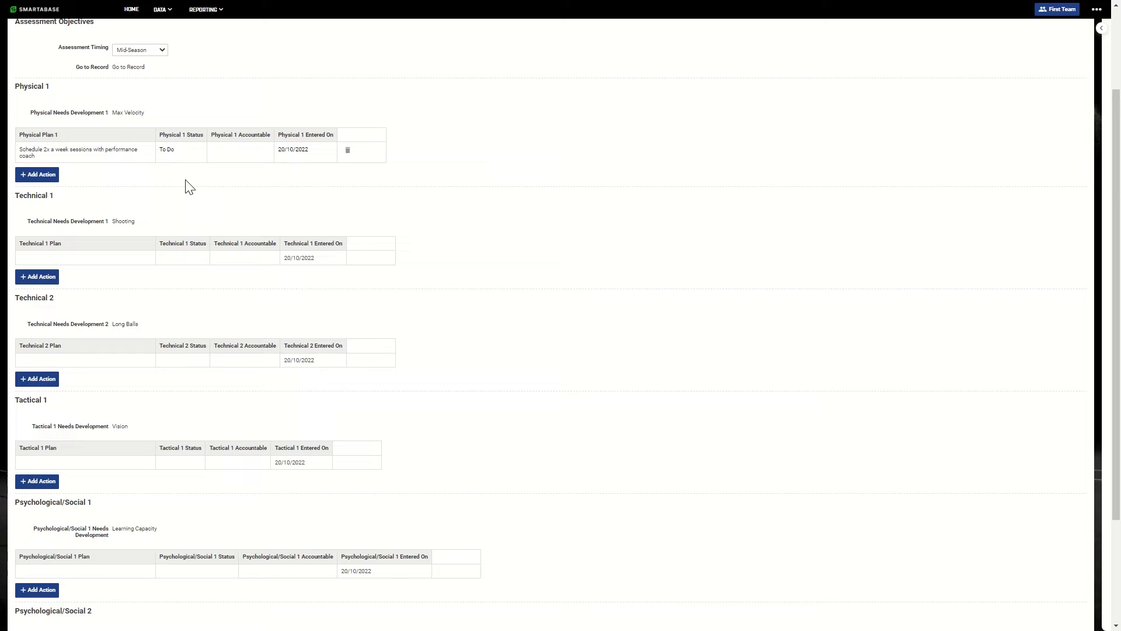
scroll(190, 187, "up", 2)
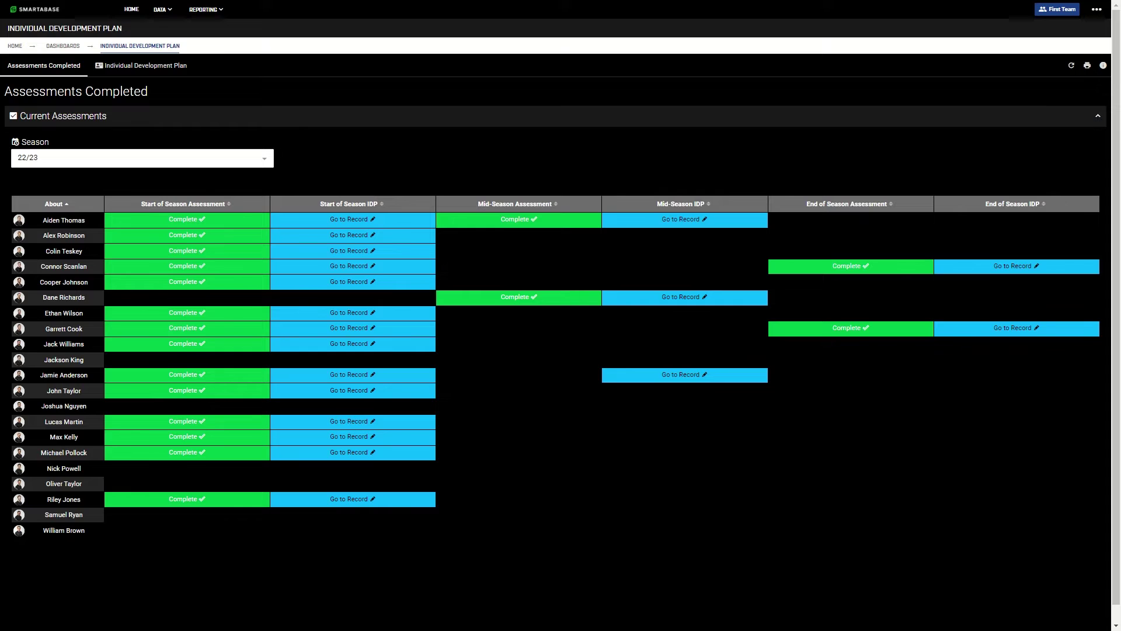
- Switch to the Individual Development Plan dashboard, keeping the same athlete selected
left_click(129, 66)
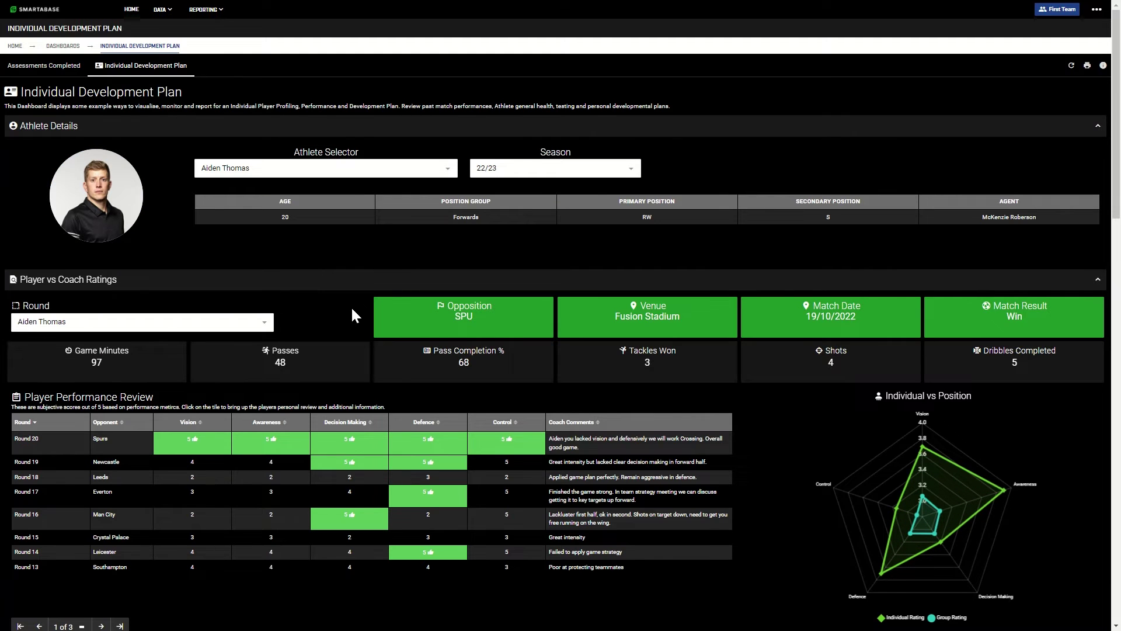
left_click(261, 168)
left_click(251, 146)
scroll(671, 147, "down", 8)
scroll(679, 165, "down", 5)
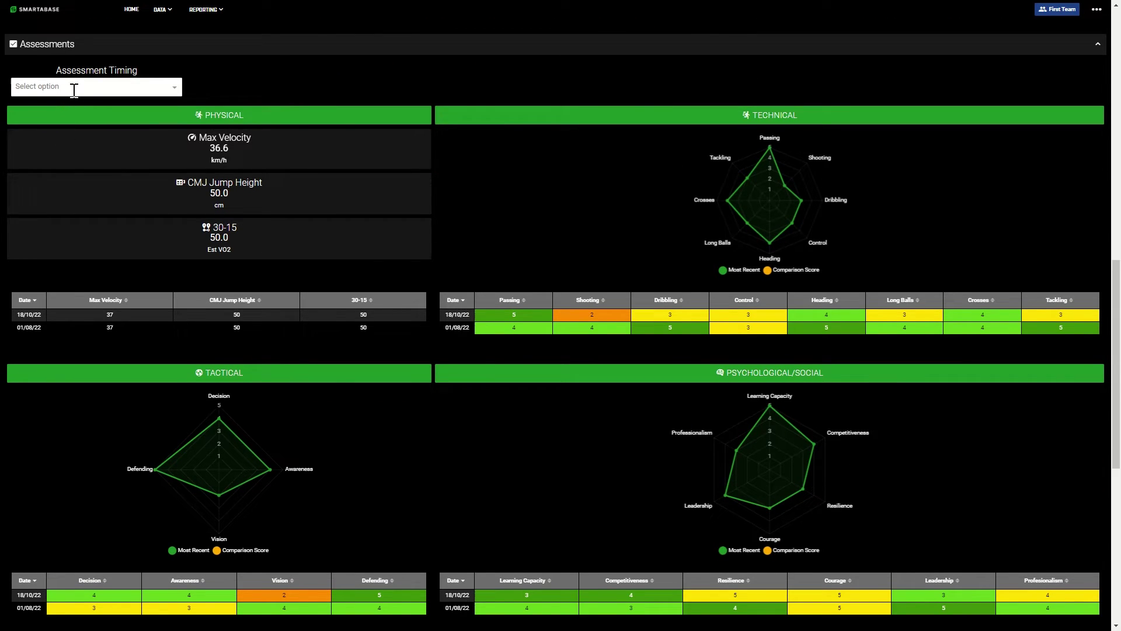
- Set Assessment Timing to Start of Season and scroll down to the action plans
left_click(73, 87)
left_click(73, 144)
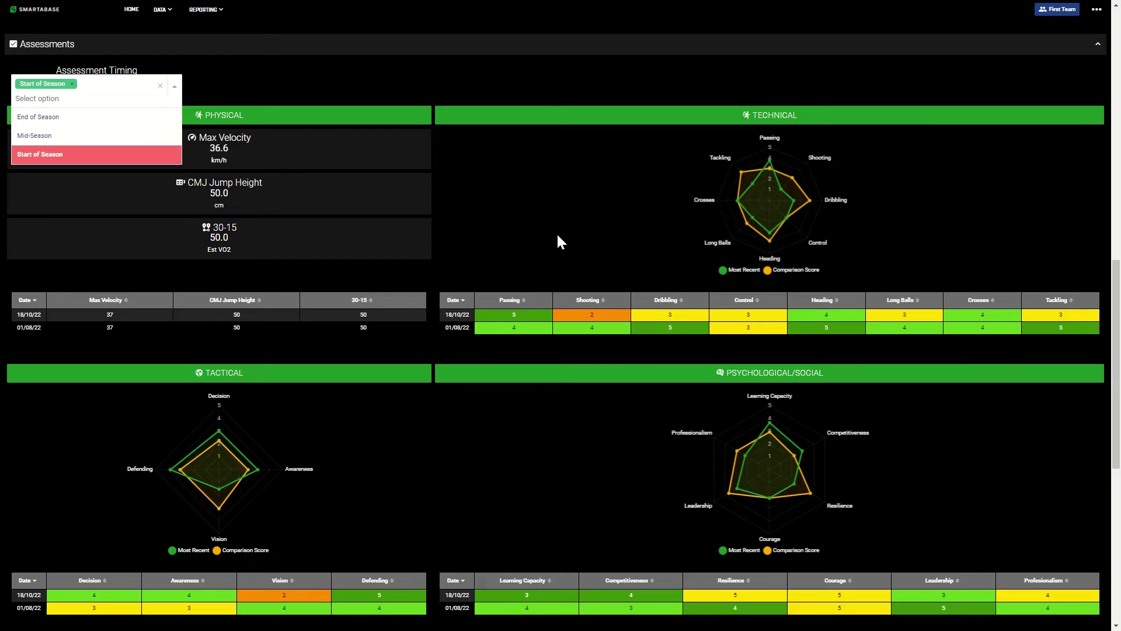
left_click(555, 187)
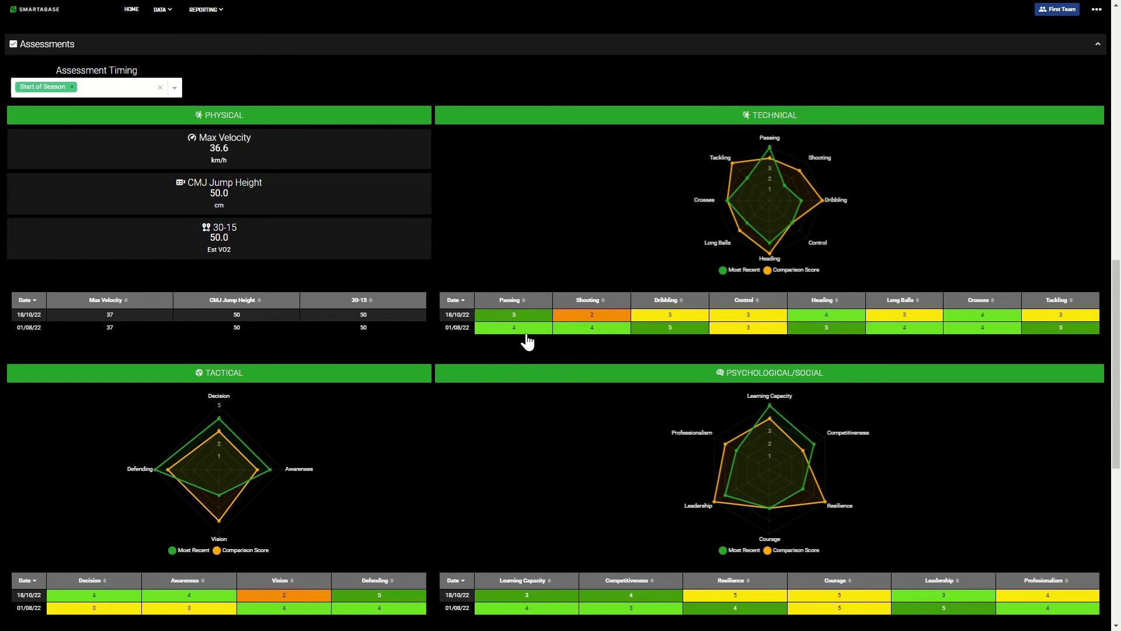
scroll(248, 302, "down", 3)
scroll(249, 303, "down", 3)
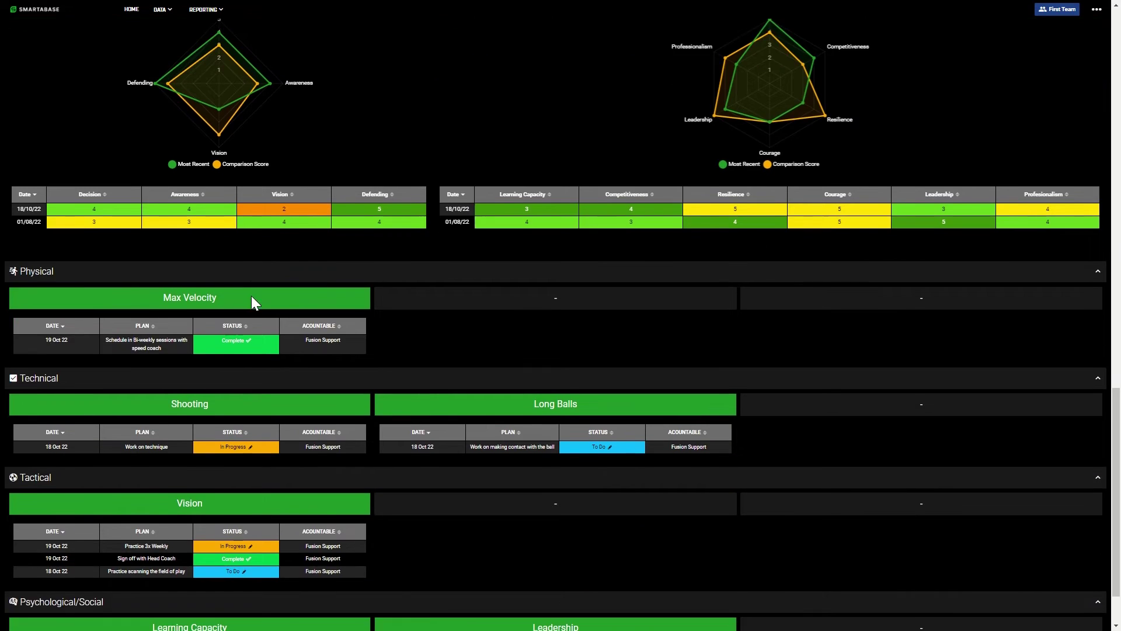
scroll(395, 282, "down", 1)
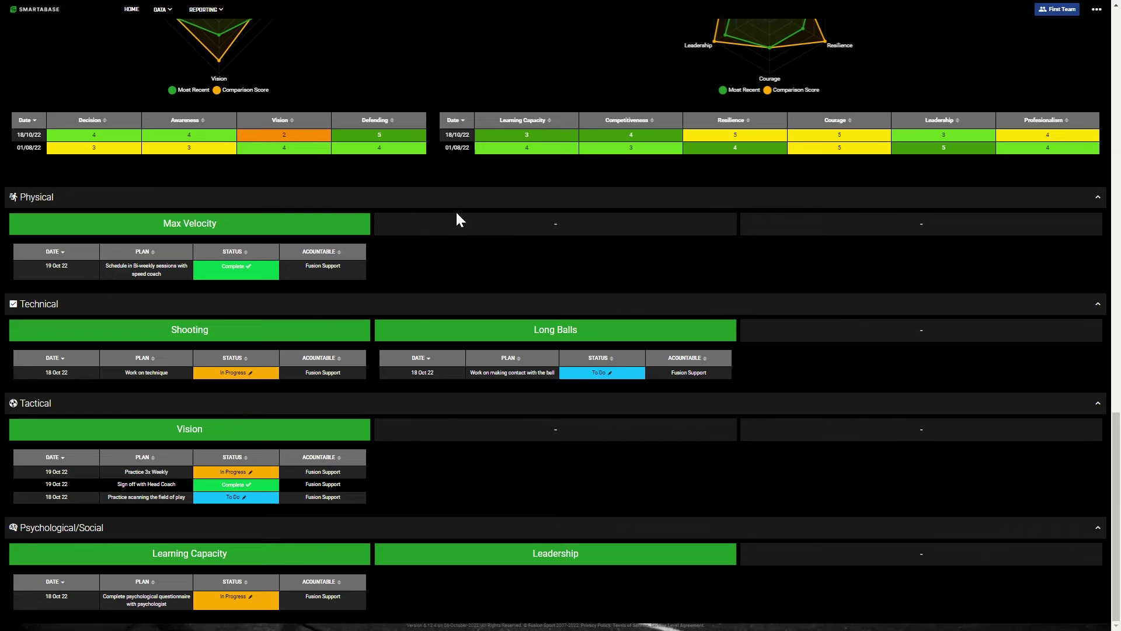
- Mark the Technical 1 technique action Complete and save the development plan
left_click(242, 374)
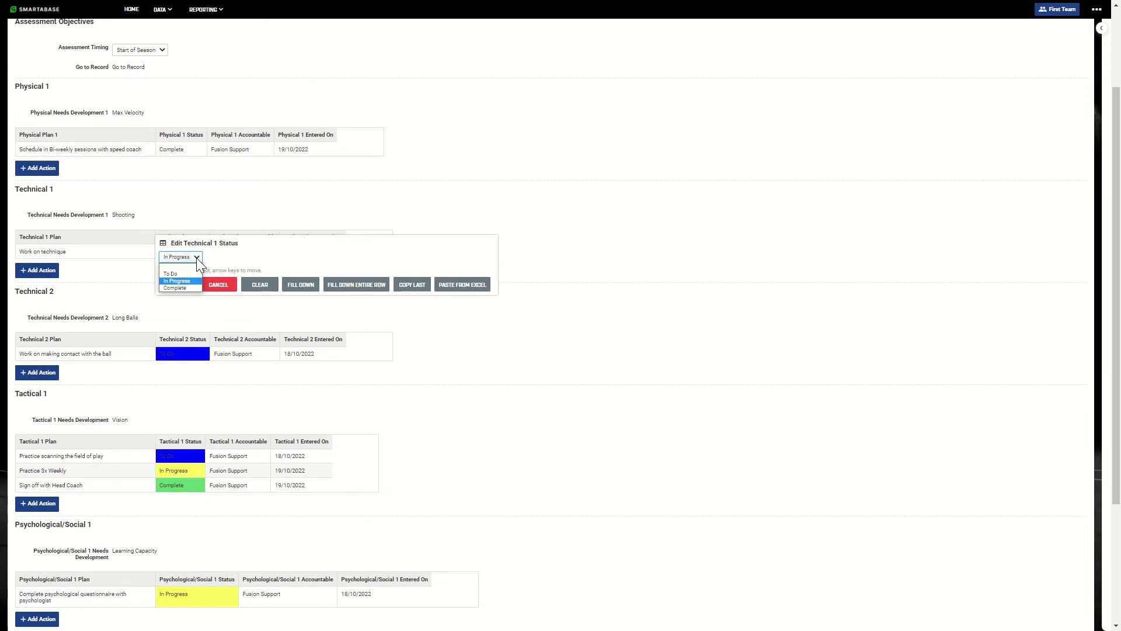
left_click(184, 287)
scroll(141, 300, "down", 3)
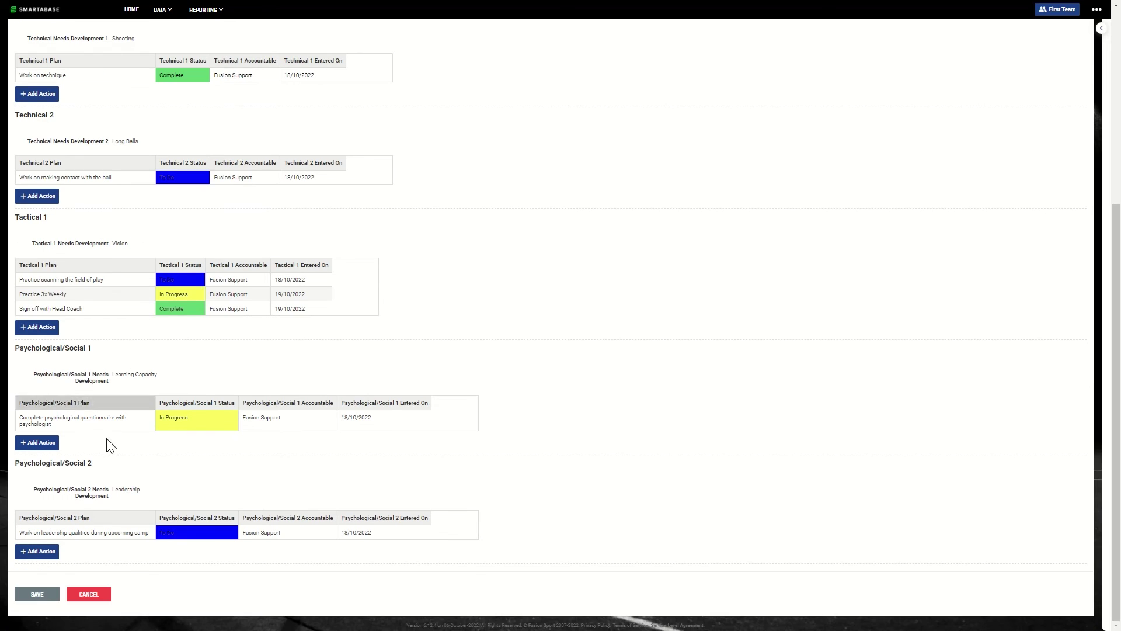
left_click(36, 594)
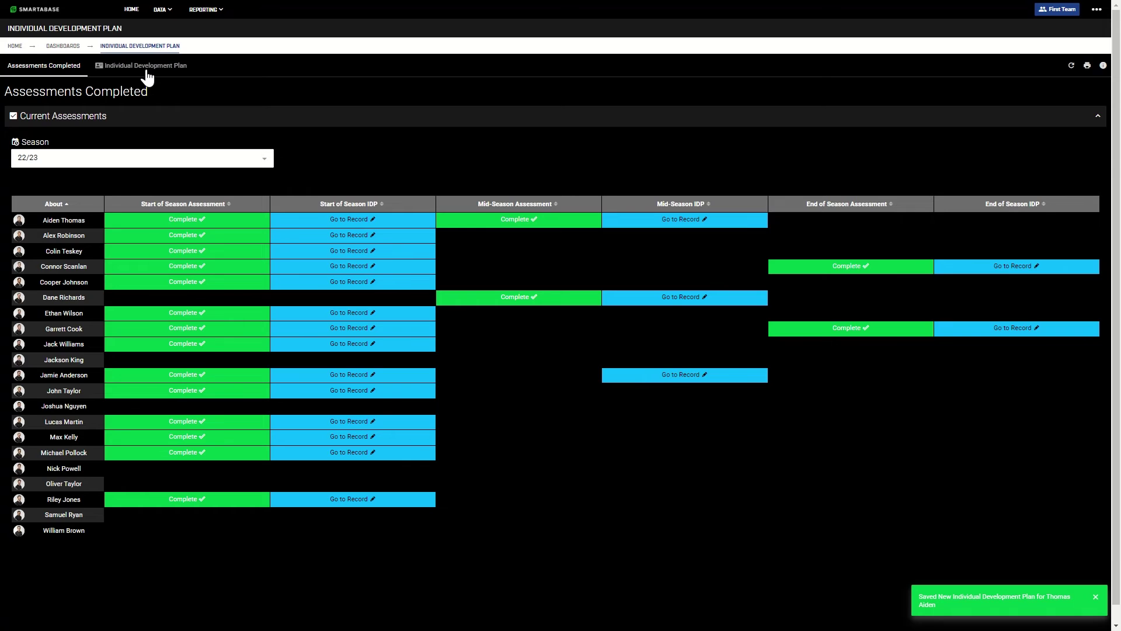
left_click(333, 217)
scroll(333, 205, "down", 10)
scroll(333, 205, "down", 7)
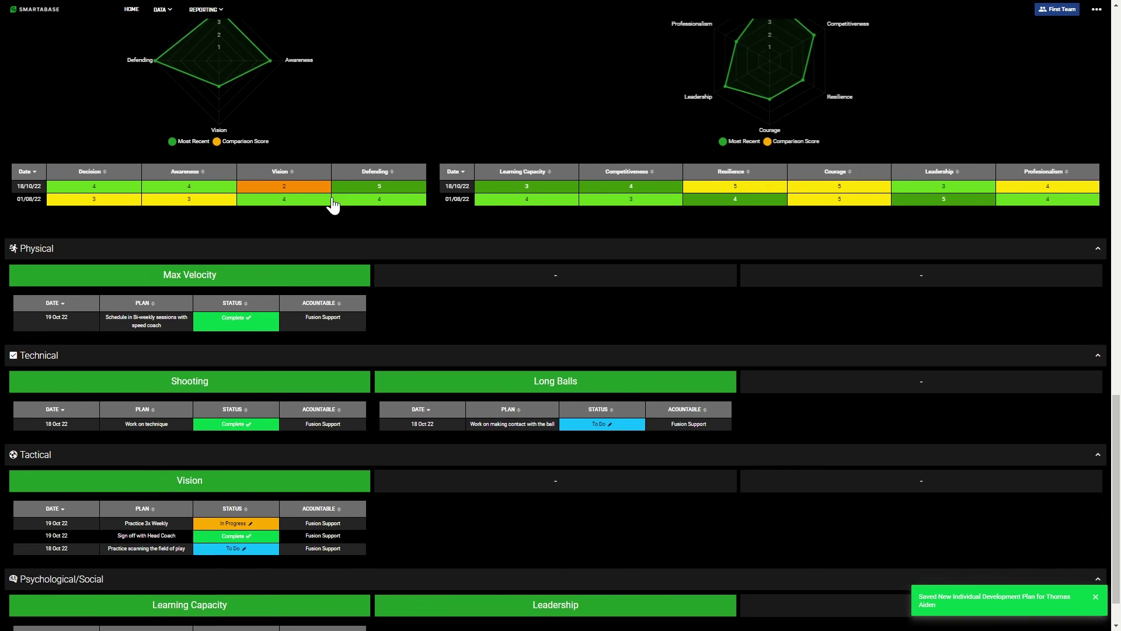
scroll(303, 268, "down", 2)
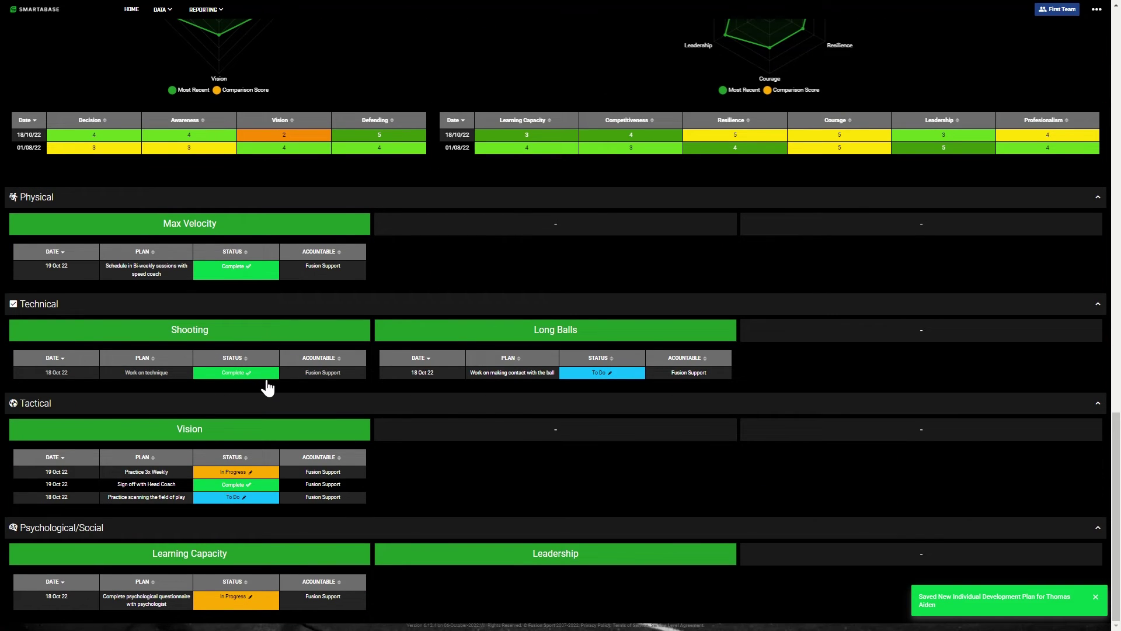
scroll(495, 320, "up", 7)
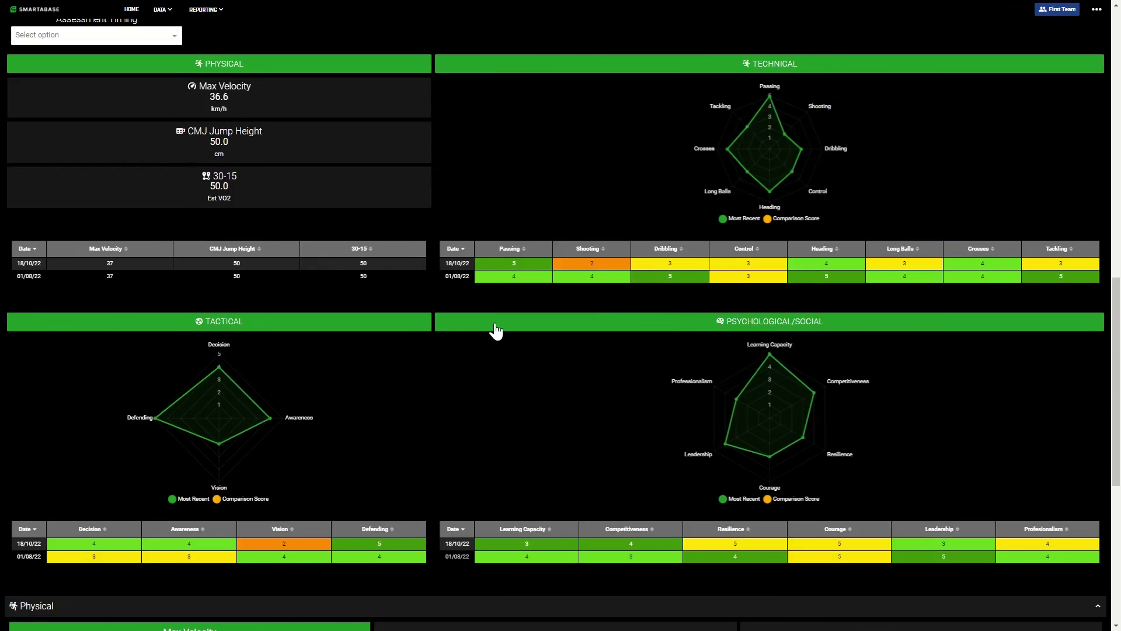
scroll(495, 328, "up", 6)
scroll(495, 331, "up", 4)
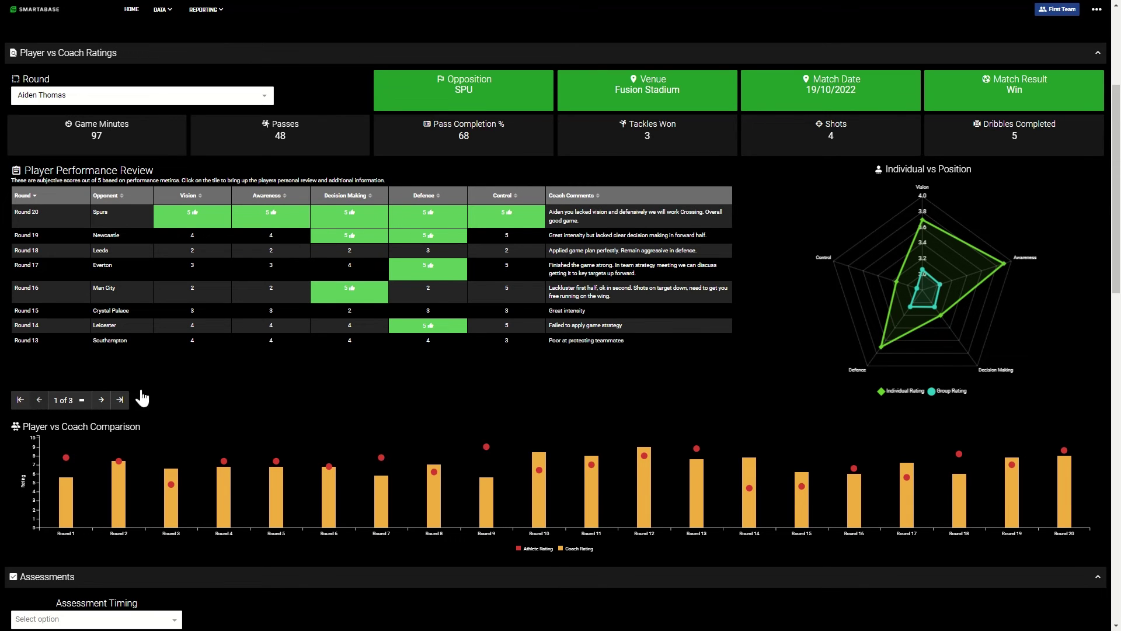
scroll(235, 352, "down", 2)
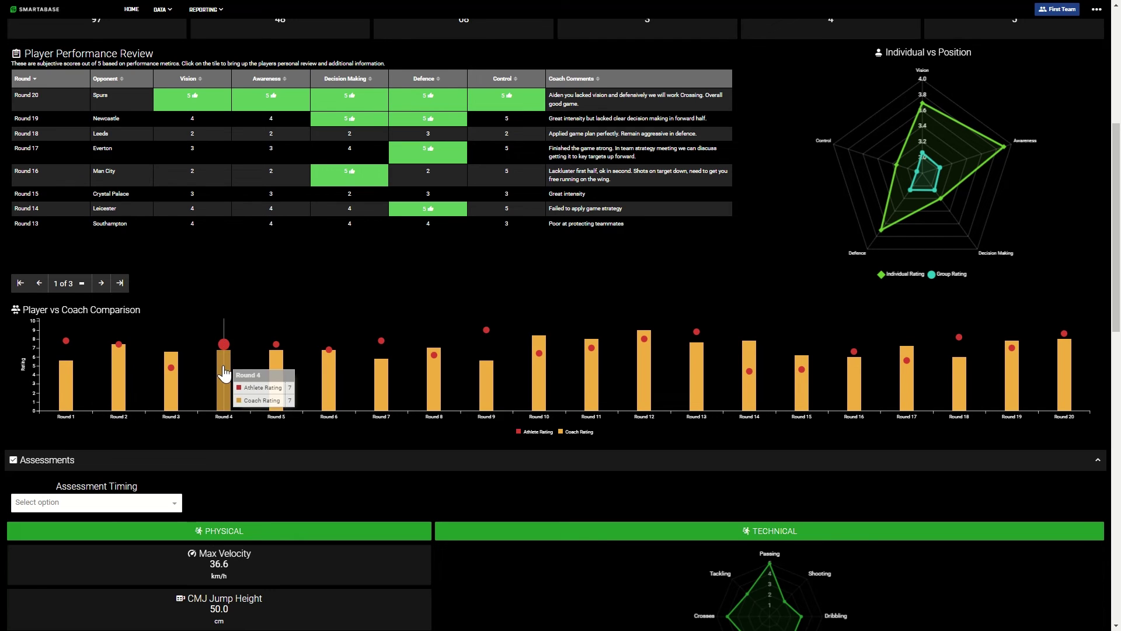
scroll(717, 324, "up", 1)
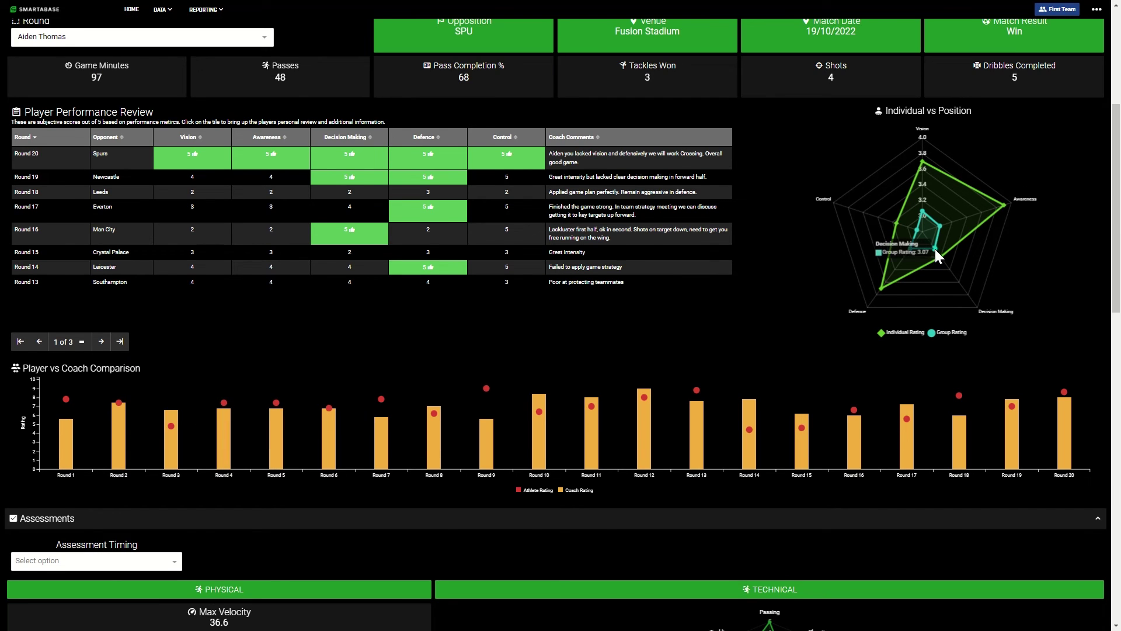